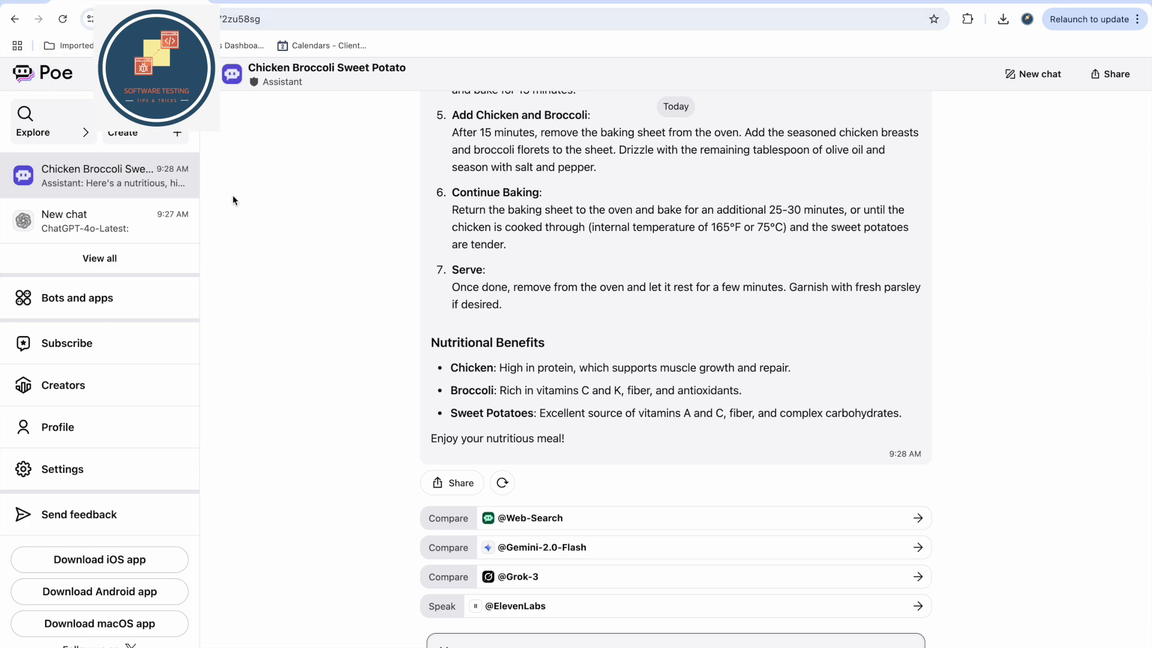
# Step: Dismiss the profile completion prompt and reopen the Chicken Broccoli Sweet Potato chat from the full chat list
pyautogui.scroll(15, 253, 249)
pyautogui.click(144, 135)
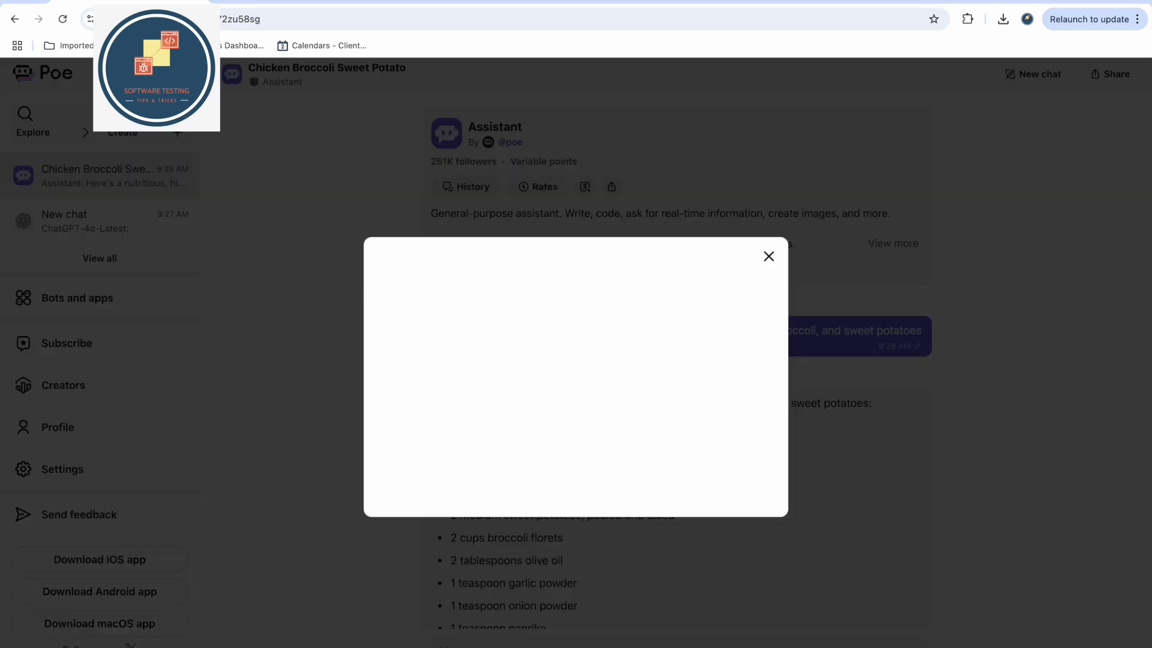
pyautogui.click(768, 249)
pyautogui.click(99, 262)
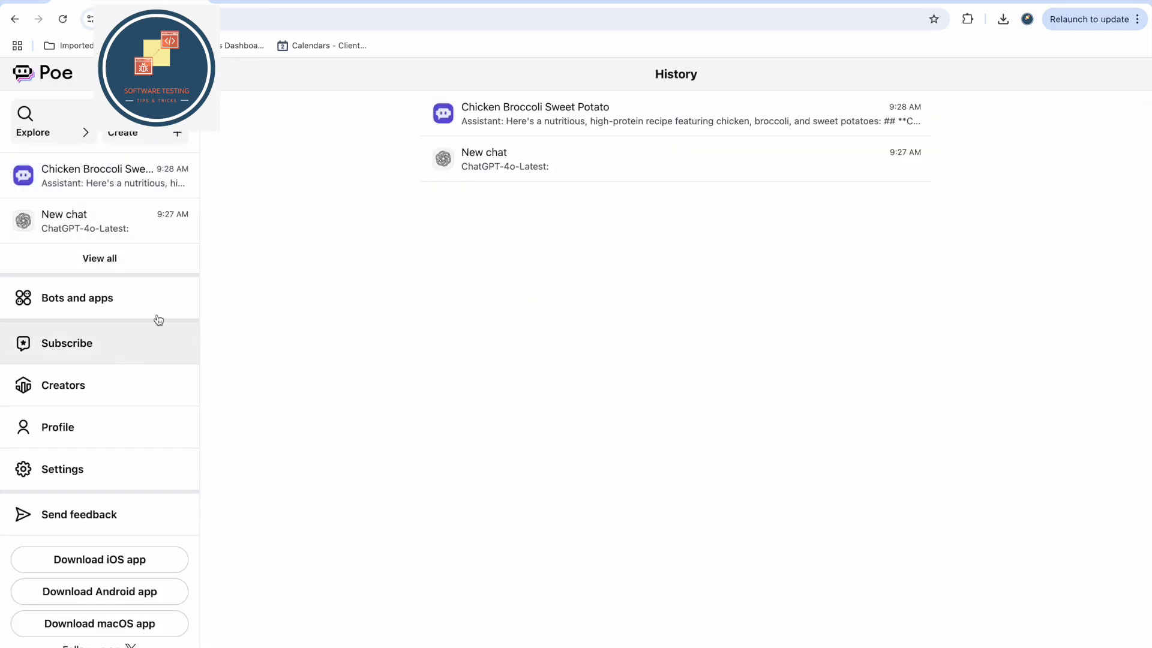
pyautogui.click(502, 110)
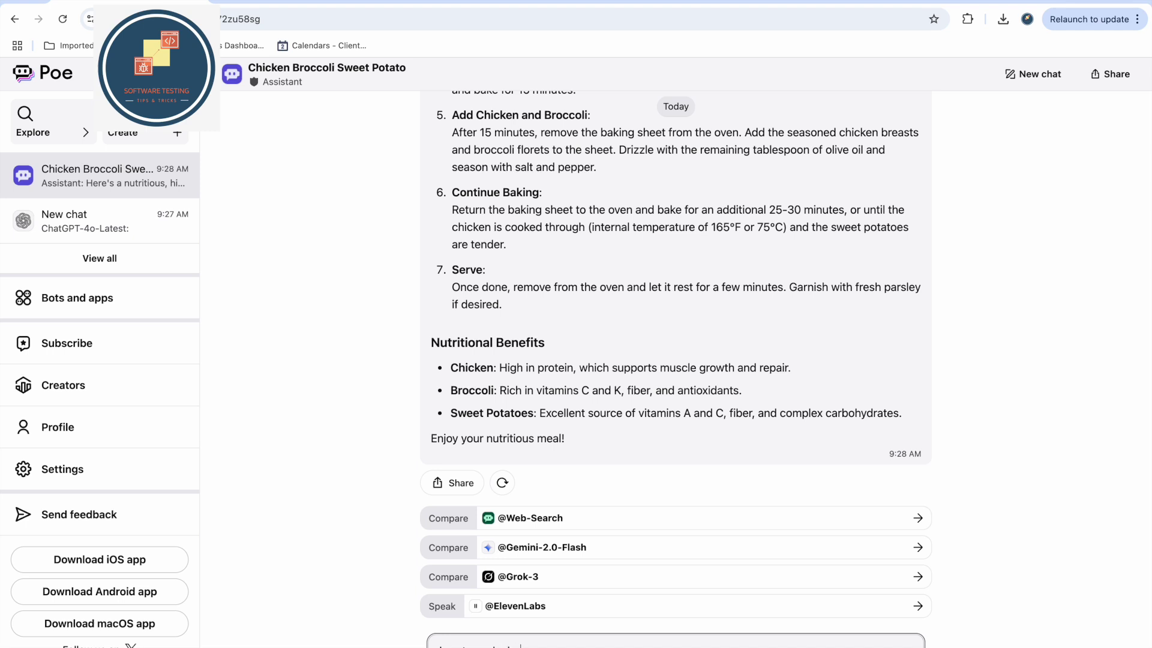
# Step: Send the 'how to cook pizza' question and have Gemini-2.0-Flash answer it for comparison
pyautogui.press('Return')
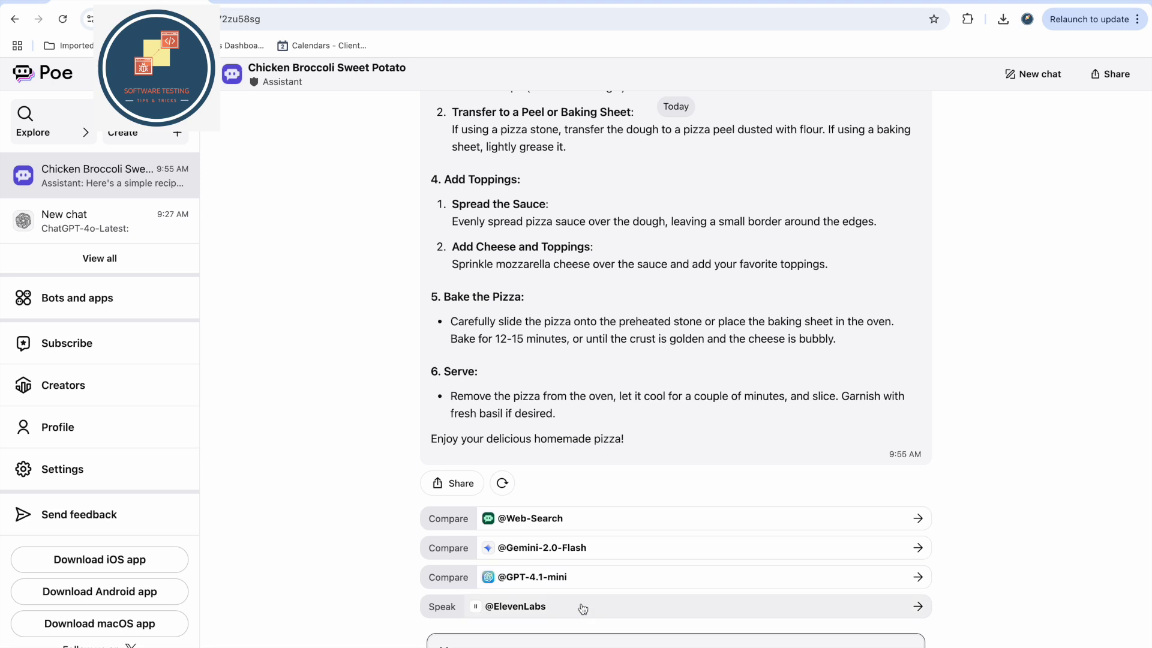
pyautogui.click(556, 548)
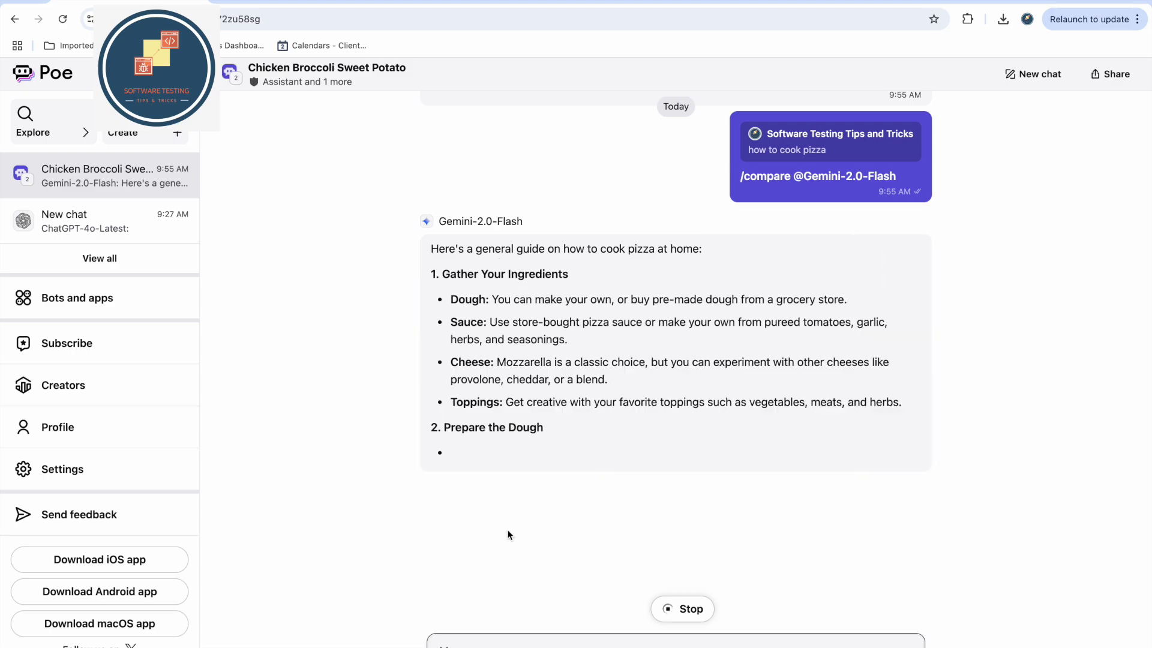
pyautogui.scroll(5, 513, 547)
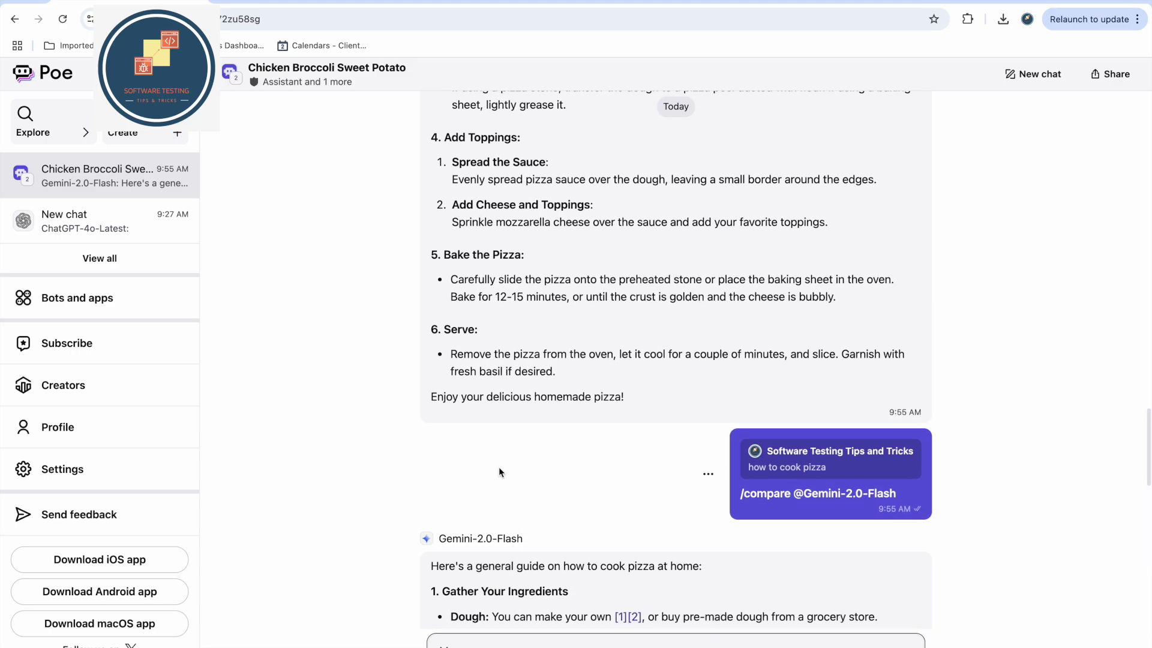
pyautogui.scroll(5, 500, 472)
pyautogui.scroll(-10, 500, 472)
pyautogui.scroll(5, 499, 472)
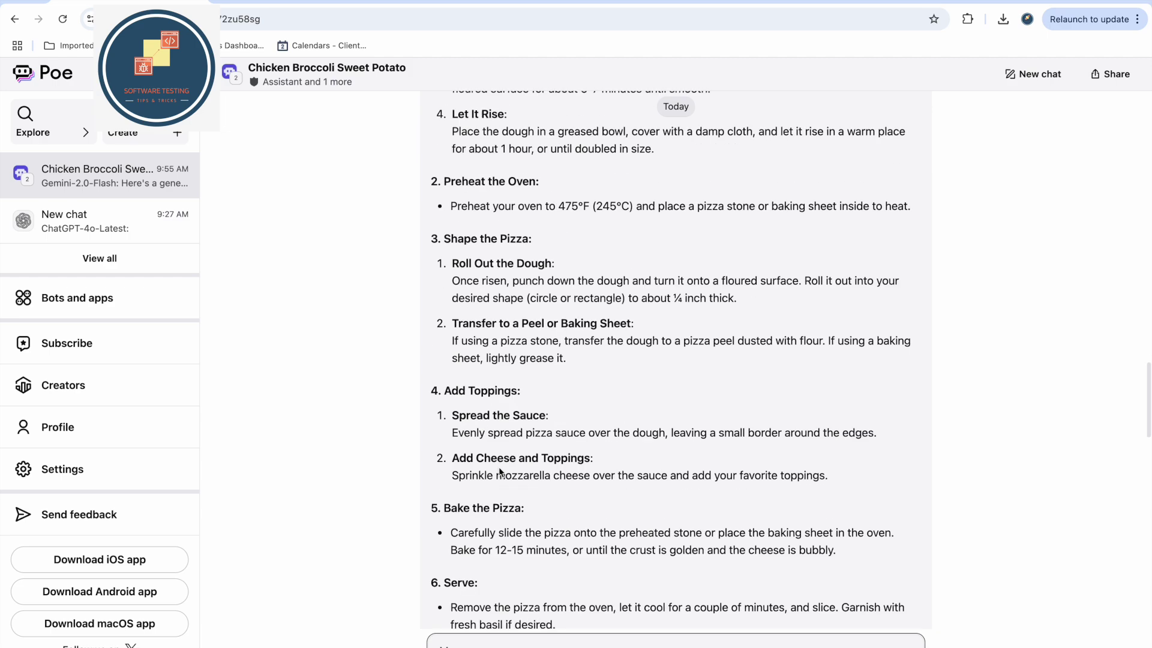
pyautogui.scroll(-15, 500, 469)
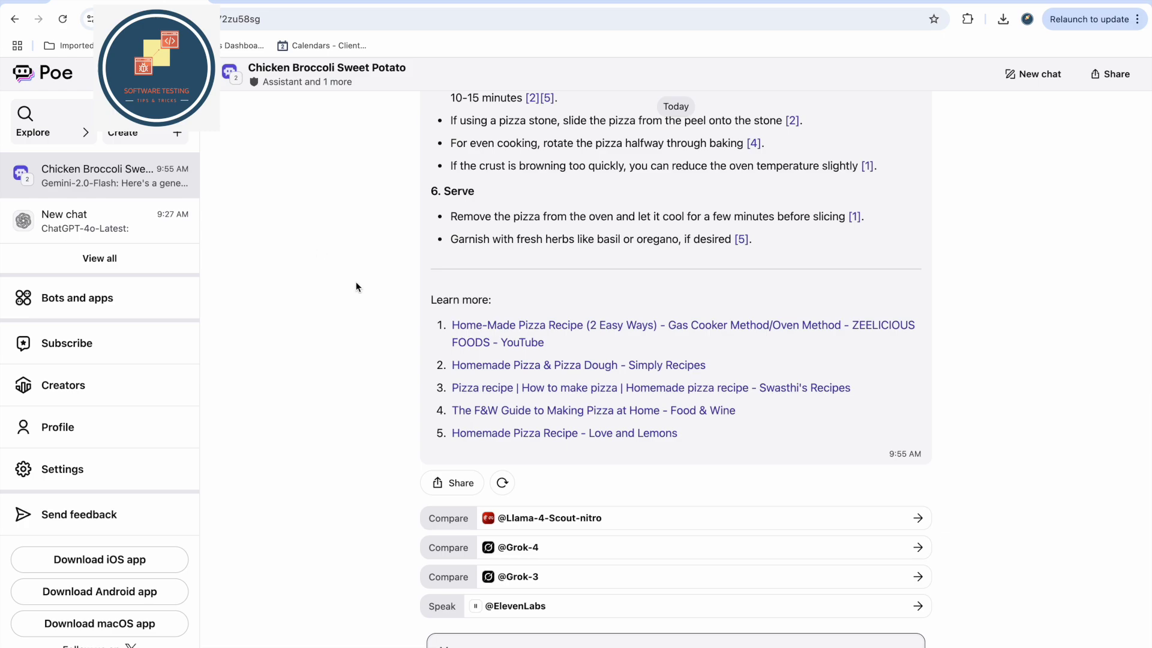
pyautogui.scroll(7, 355, 282)
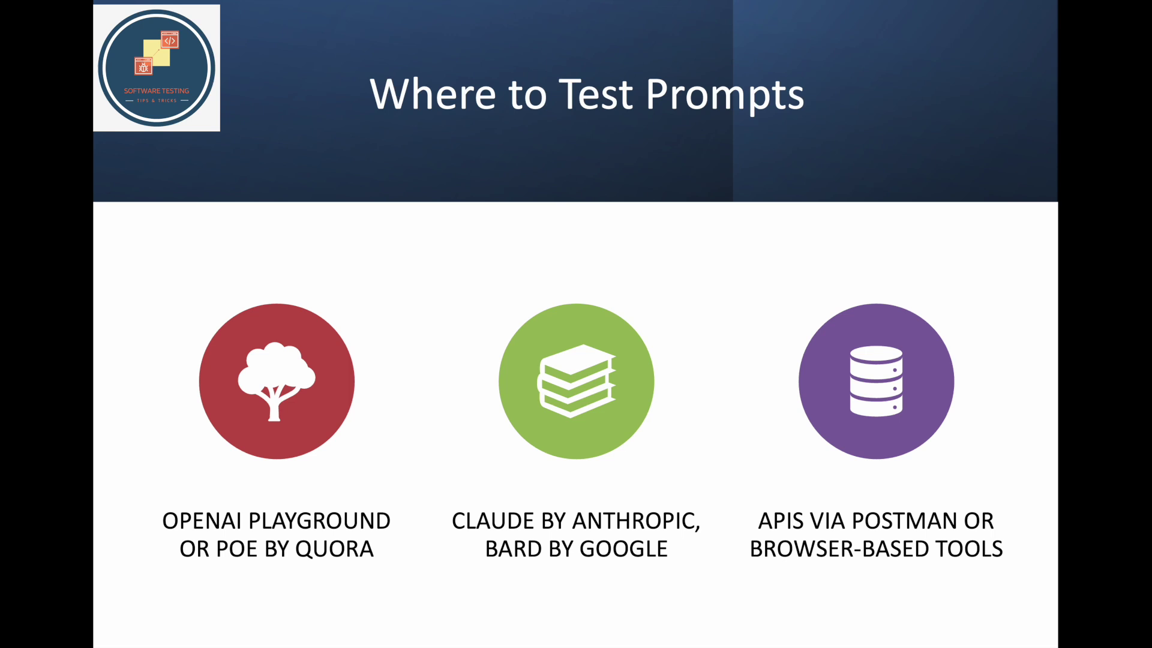
# Step: Advance the PowerPoint slideshow past the Where to Test Prompts slide to the next slide
pyautogui.press('Right')
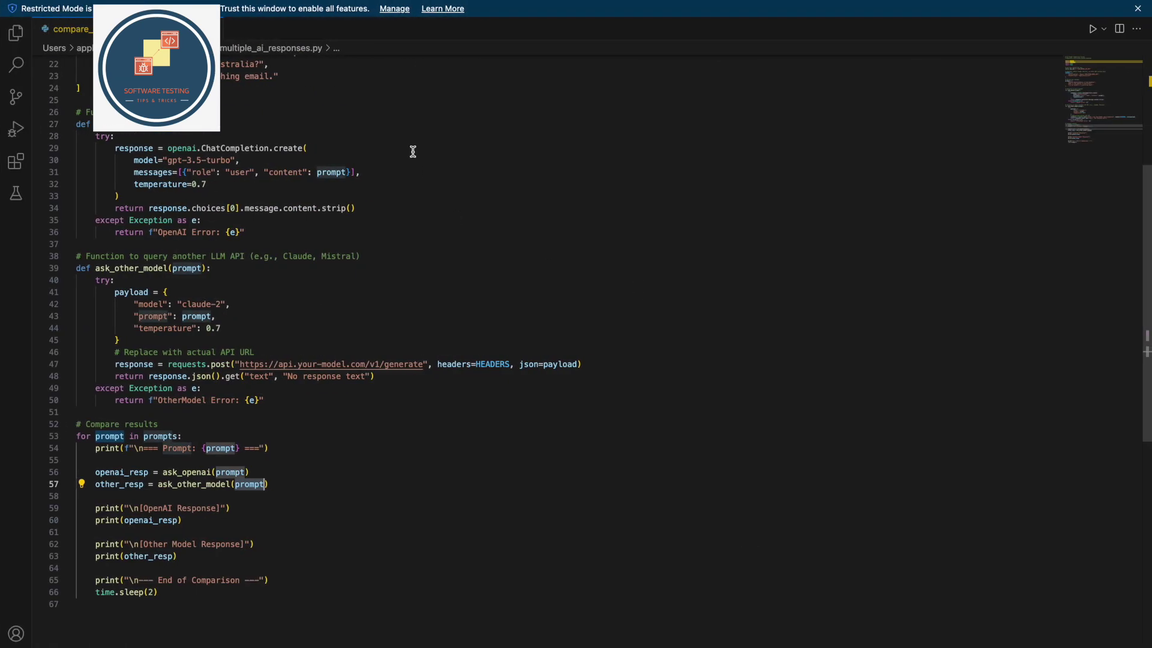
pyautogui.scroll(7, 301, 141)
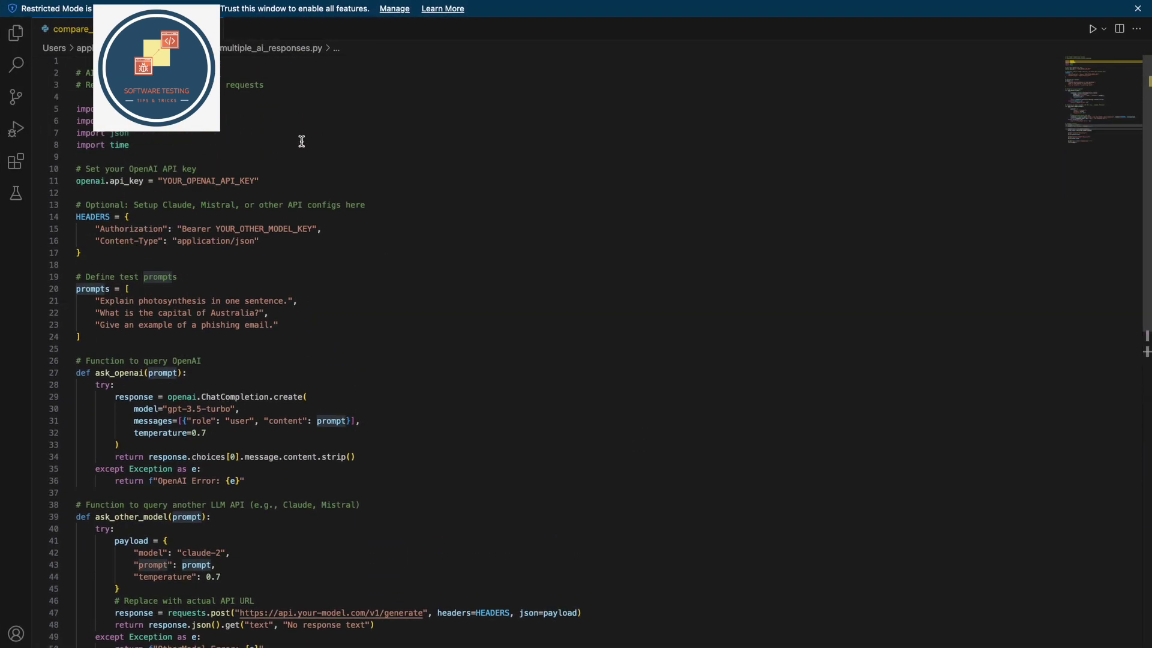
pyautogui.scroll(-5, 278, 330)
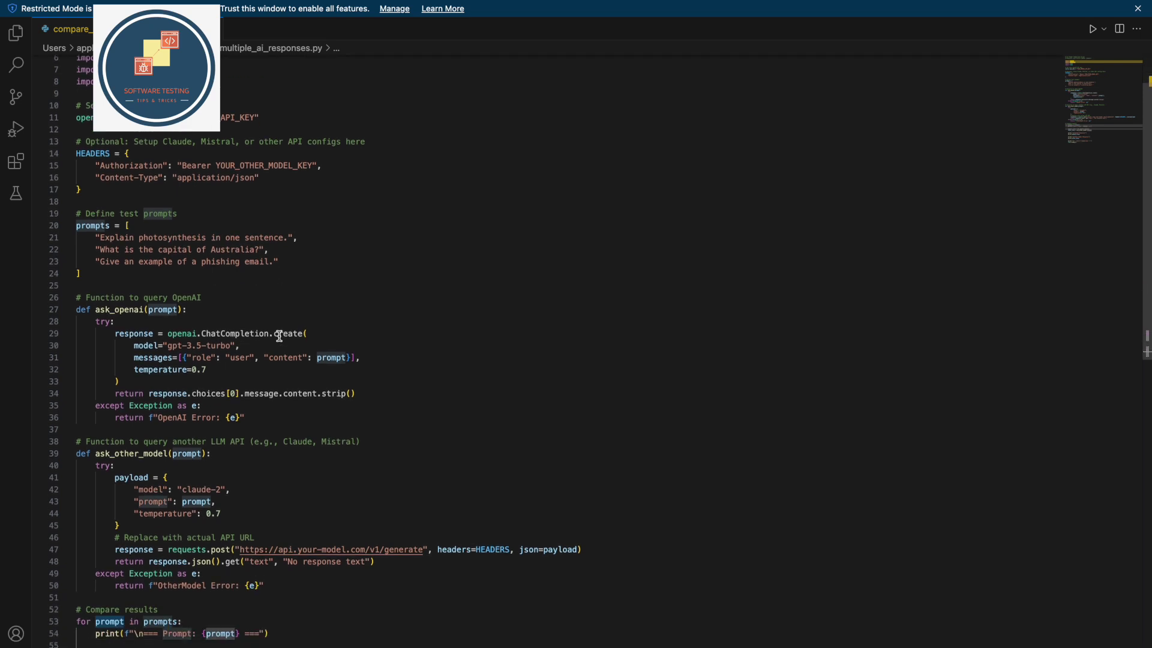
pyautogui.moveTo(77, 190); pyautogui.dragTo(280, 303)
pyautogui.click(147, 169)
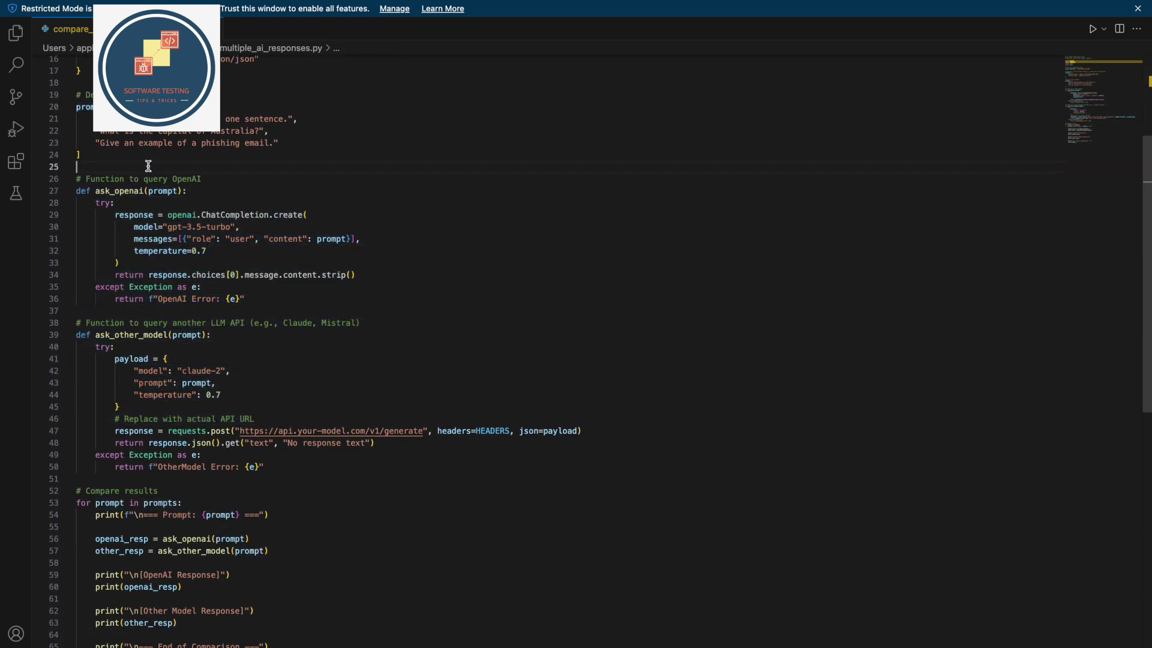
pyautogui.moveTo(167, 226); pyautogui.dragTo(201, 226)
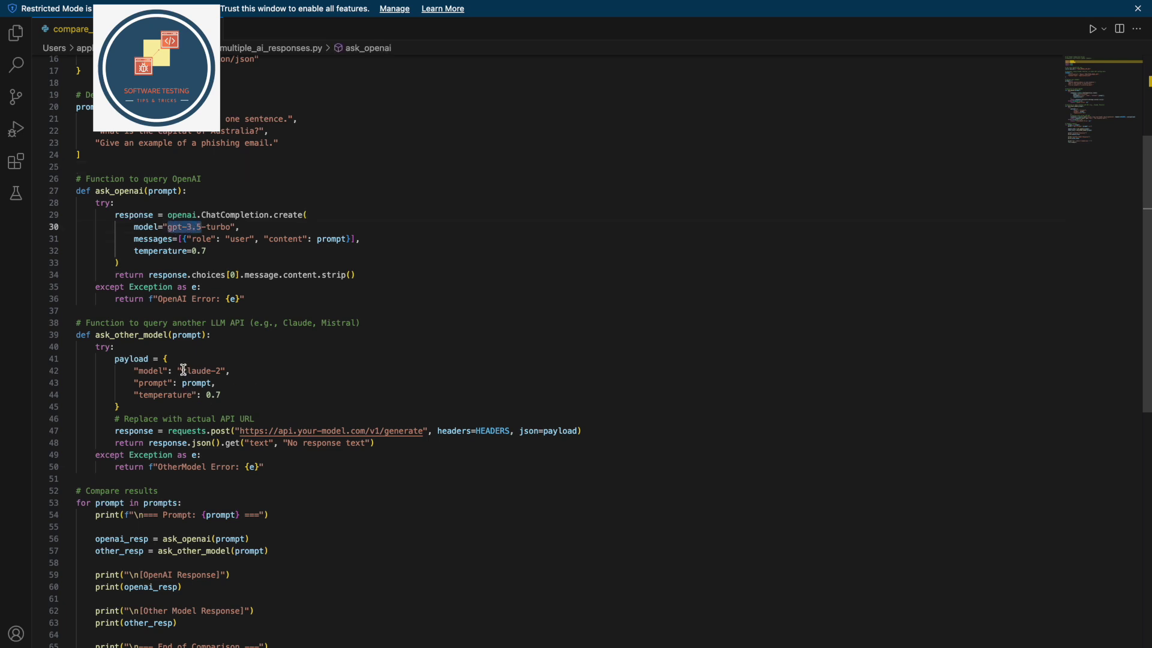
pyautogui.moveTo(182, 370); pyautogui.dragTo(214, 371)
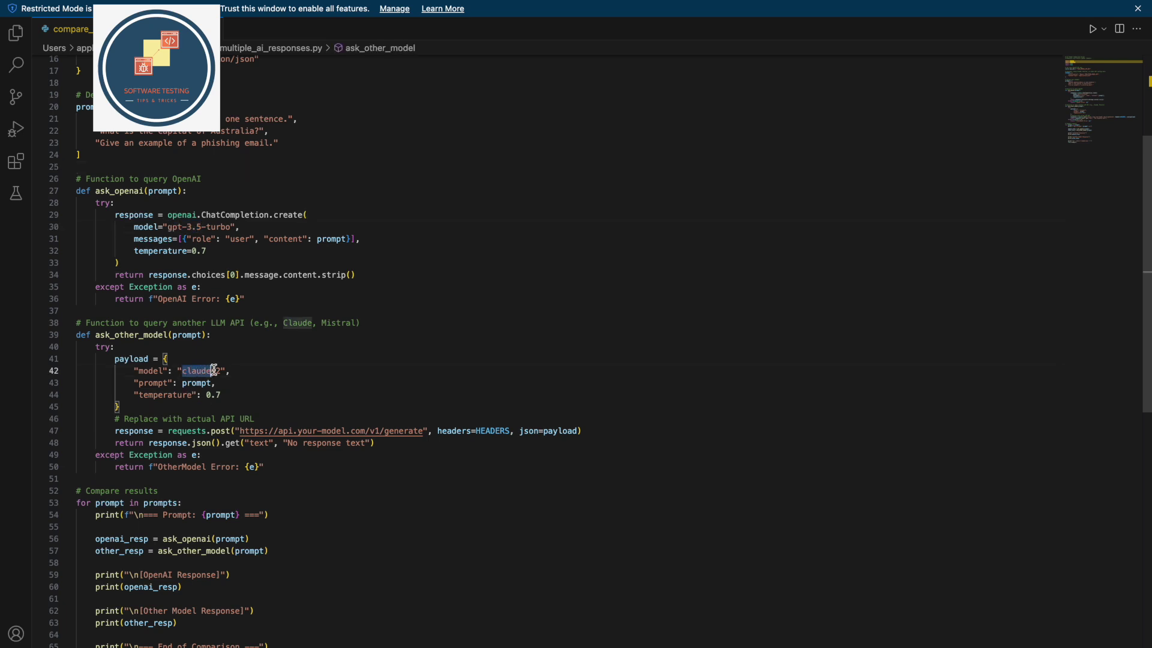
pyautogui.doubleClick(121, 332)
pyautogui.doubleClick(128, 191)
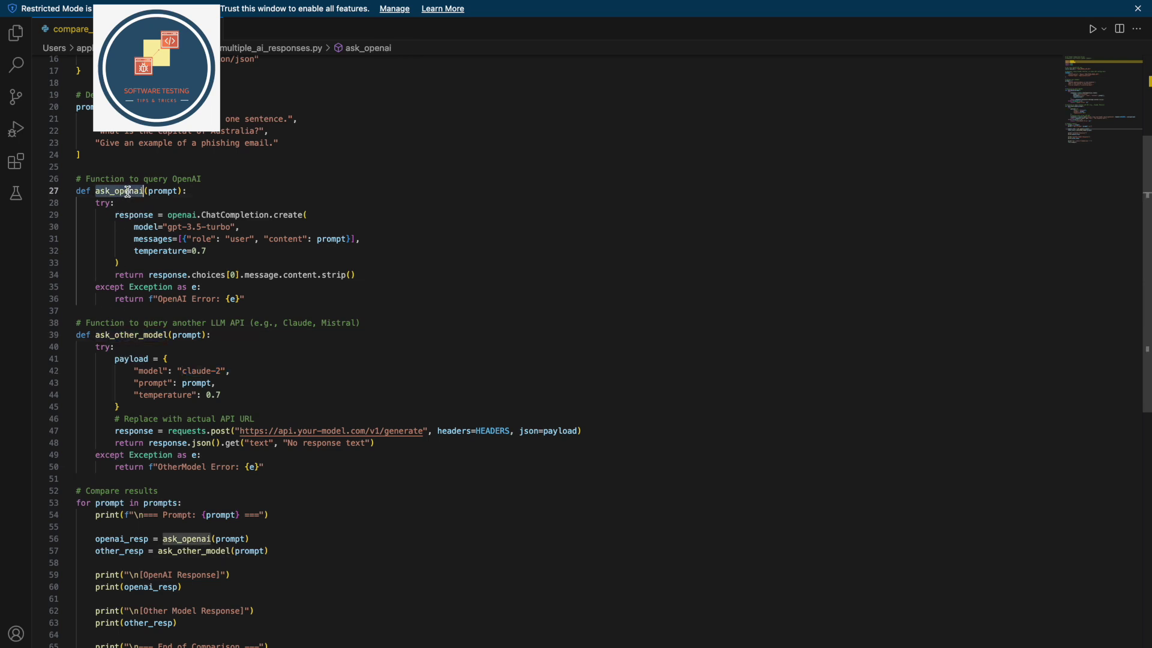
pyautogui.click(117, 158)
pyautogui.moveTo(117, 158); pyautogui.dragTo(77, 107)
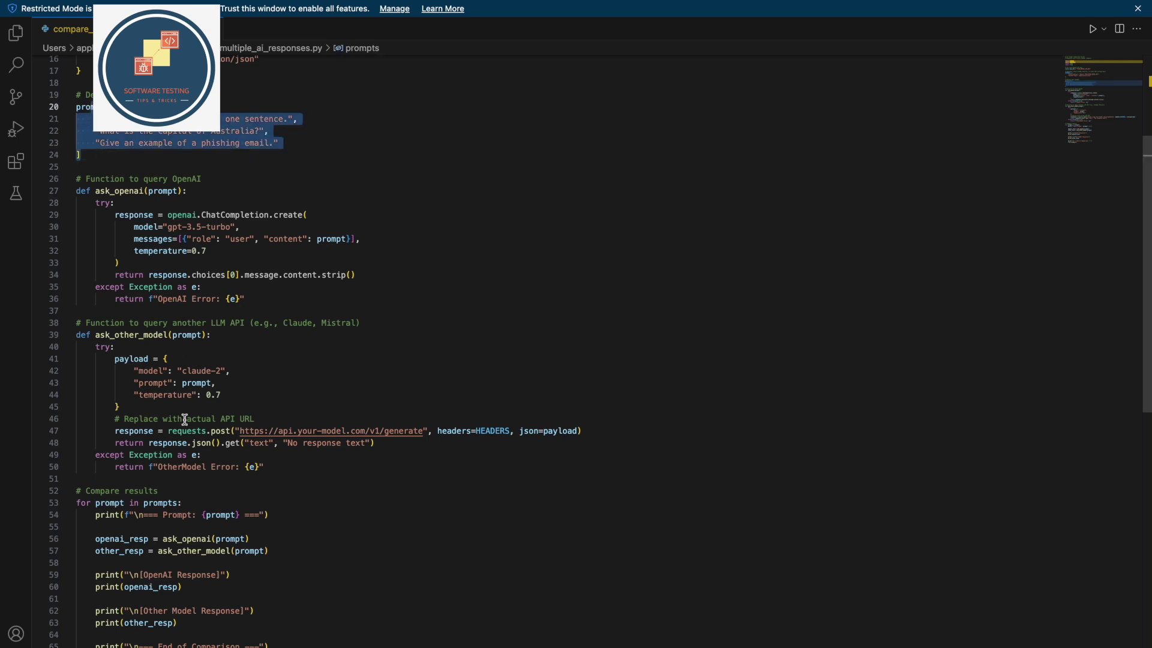
pyautogui.scroll(-4, 180, 420)
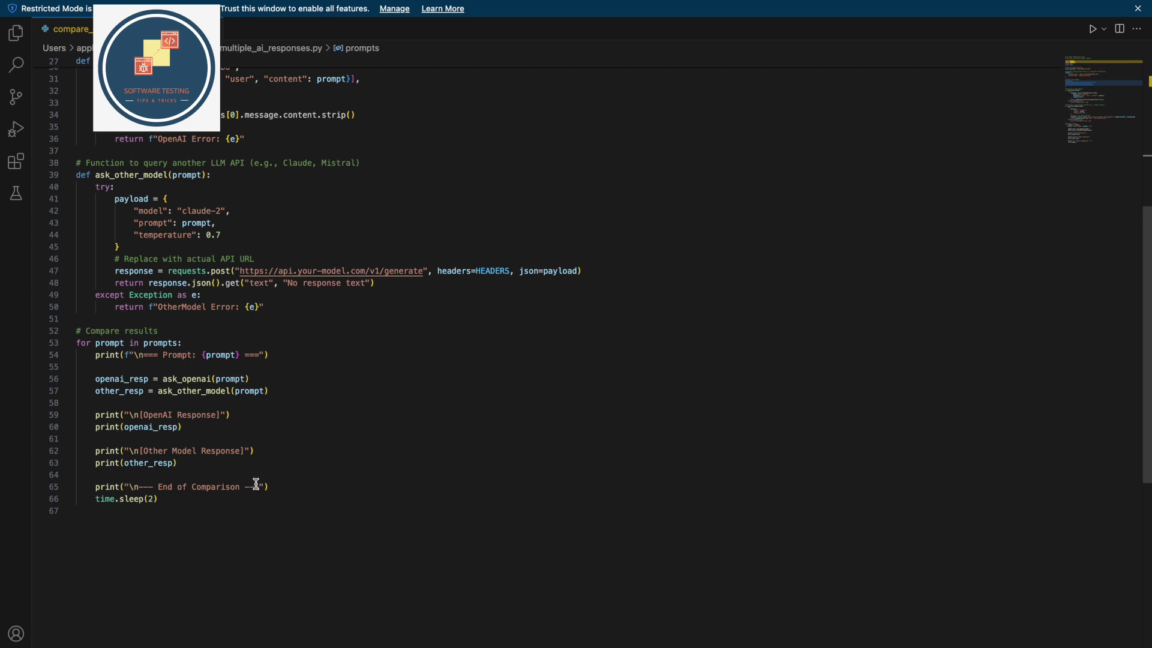
pyautogui.scroll(2, 256, 483)
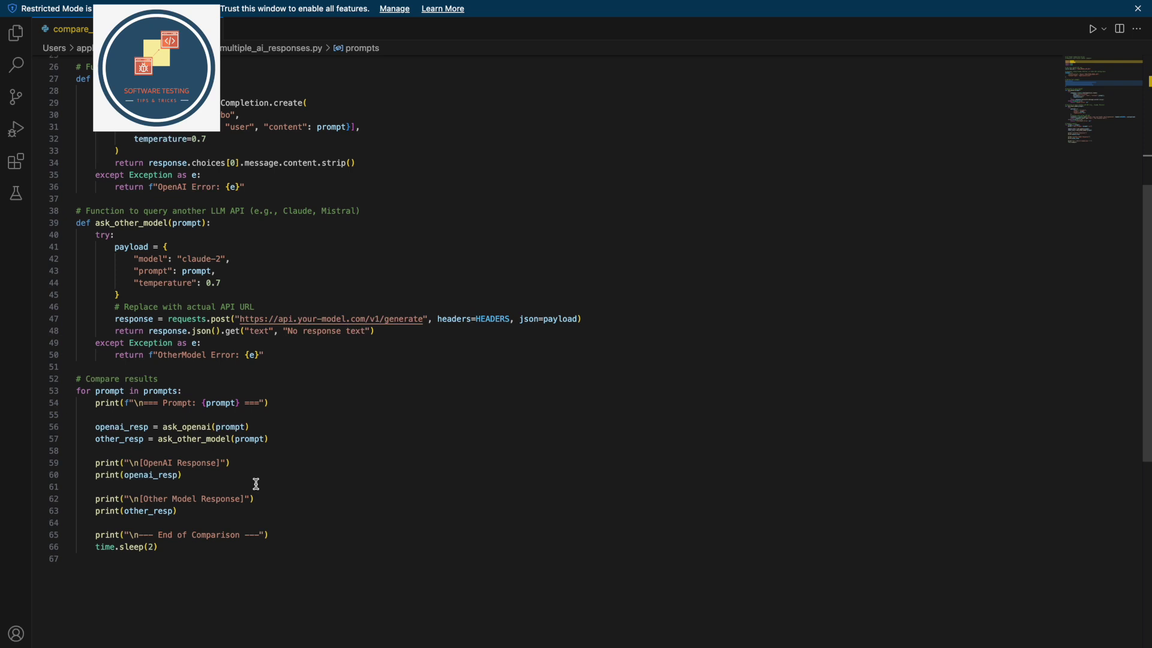
pyautogui.scroll(8, 256, 483)
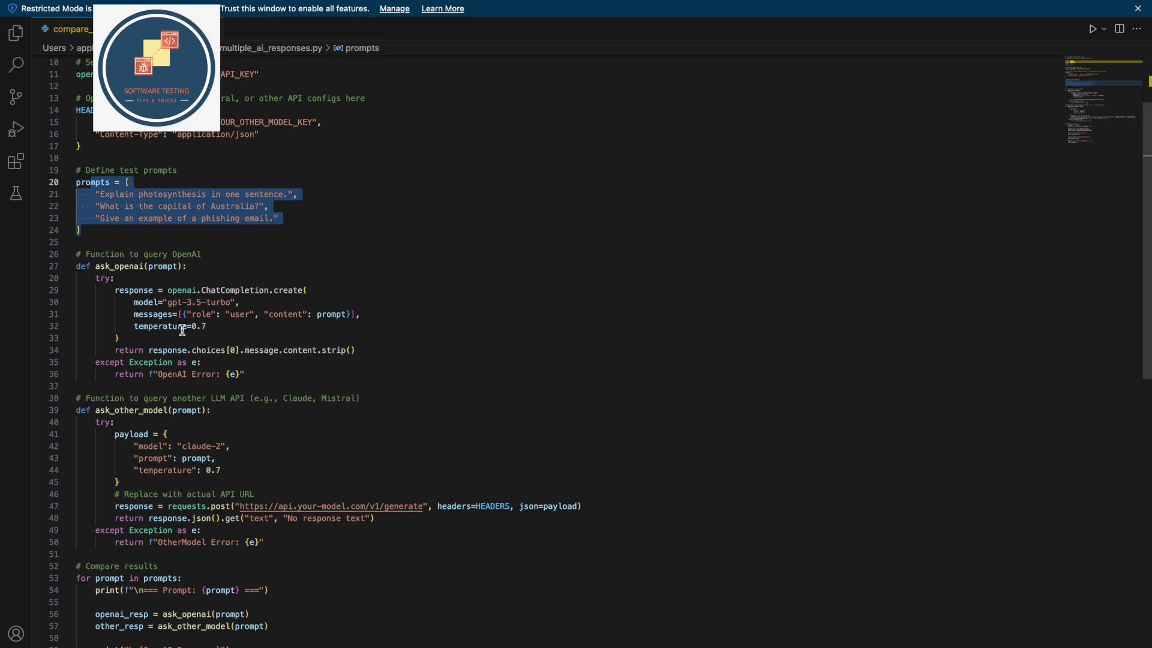
pyautogui.scroll(-5, 182, 330)
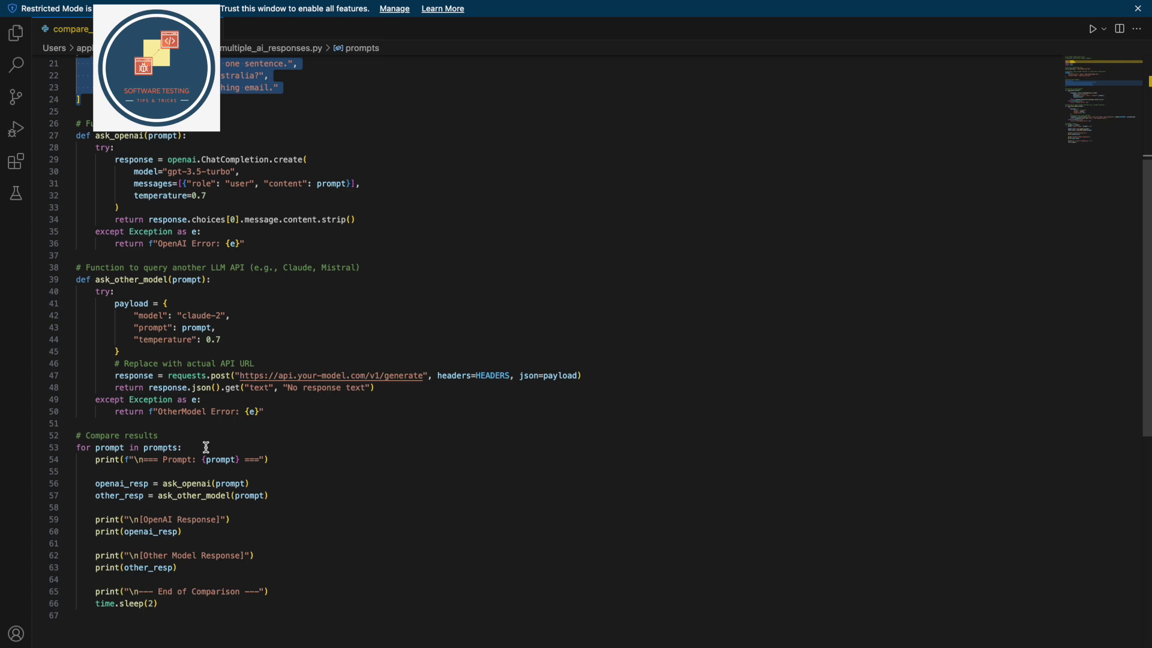
pyautogui.scroll(3, 245, 297)
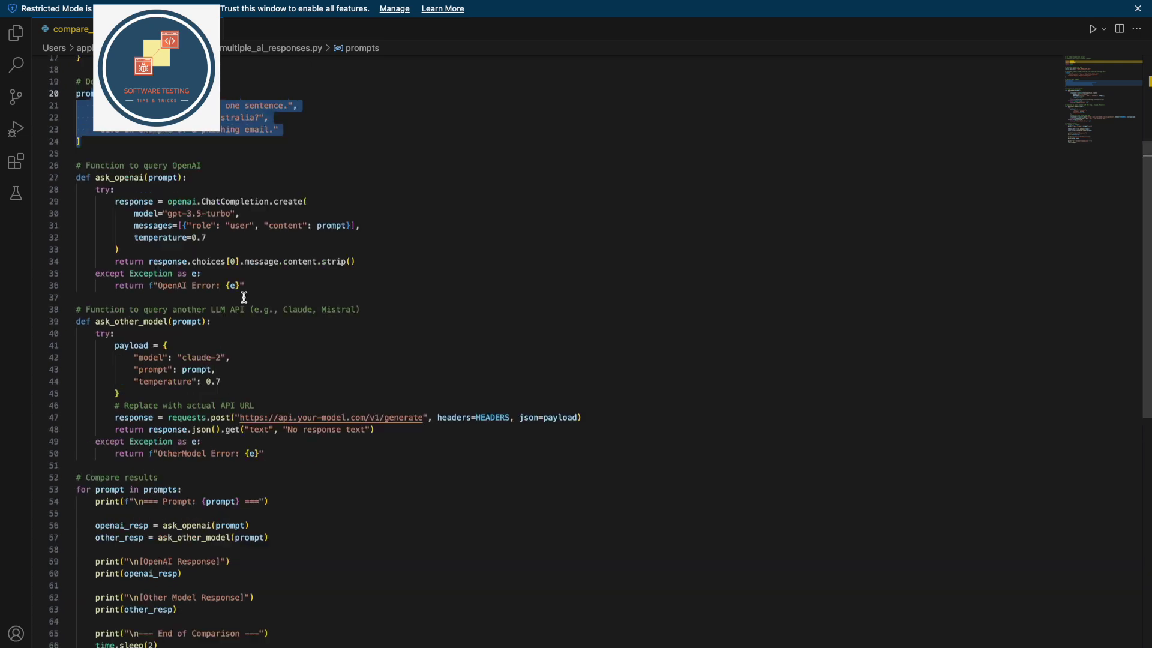
pyautogui.scroll(-2, 245, 297)
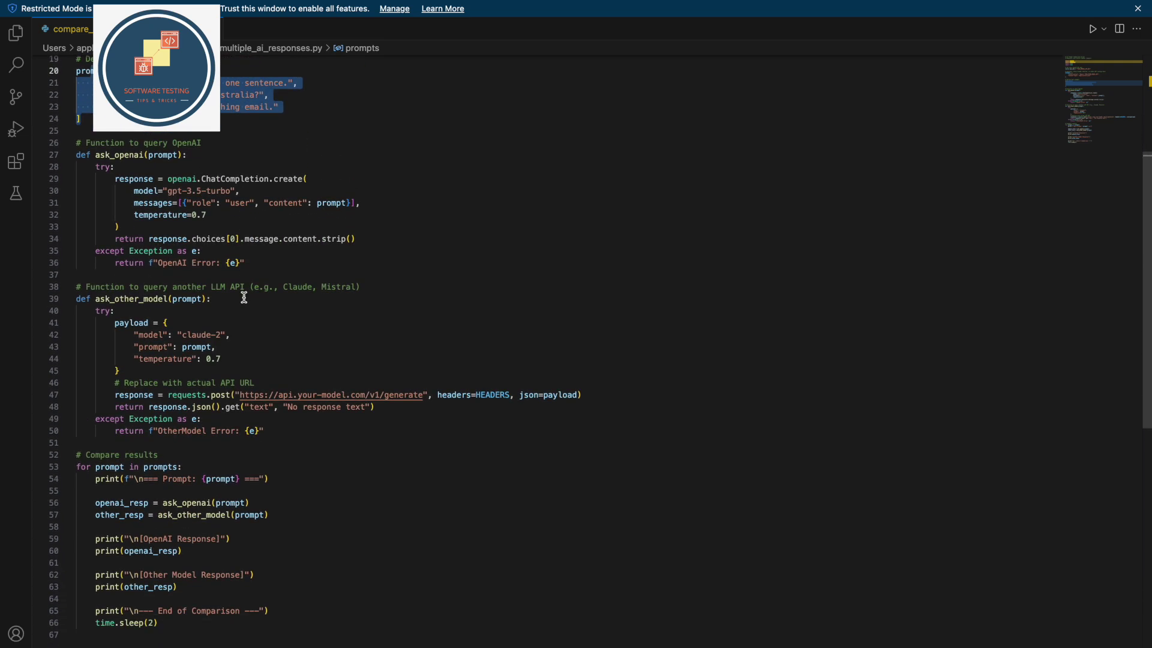